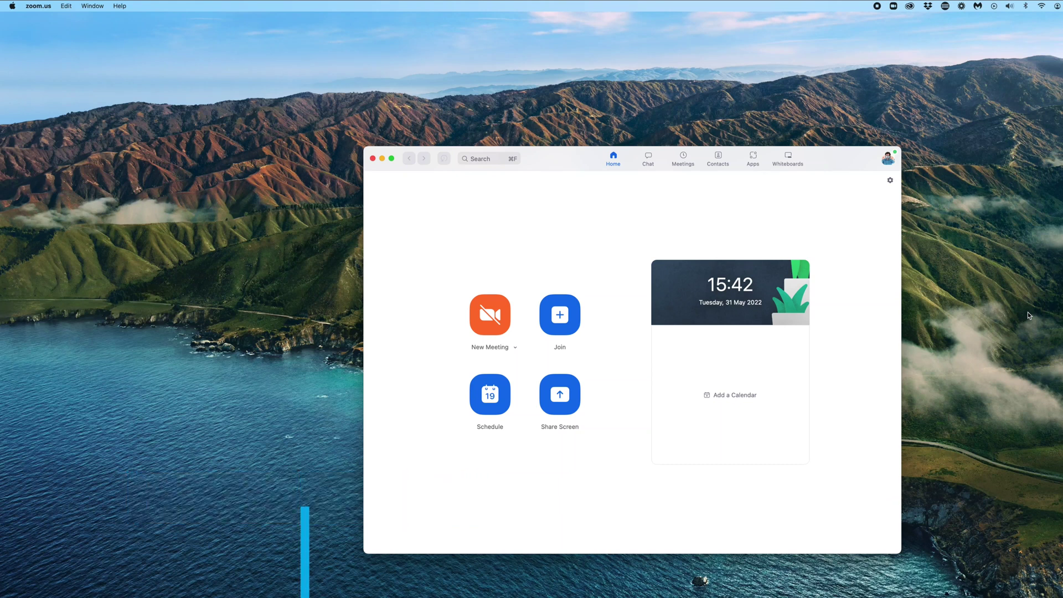
Open the Zoom preferences and go to the Video settings
left_click(37, 6)
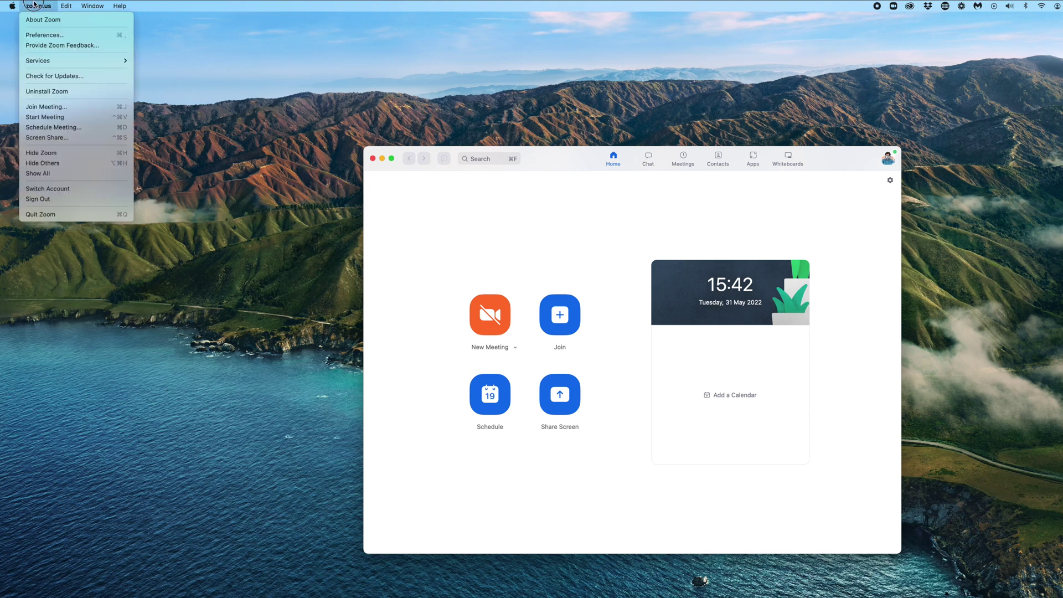
left_click(44, 33)
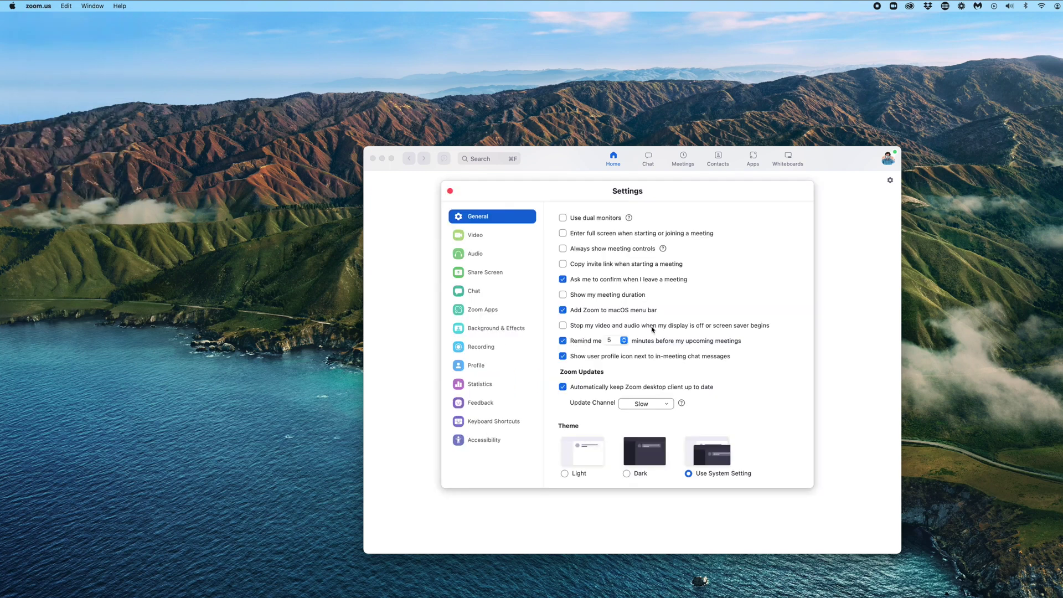
left_click(476, 235)
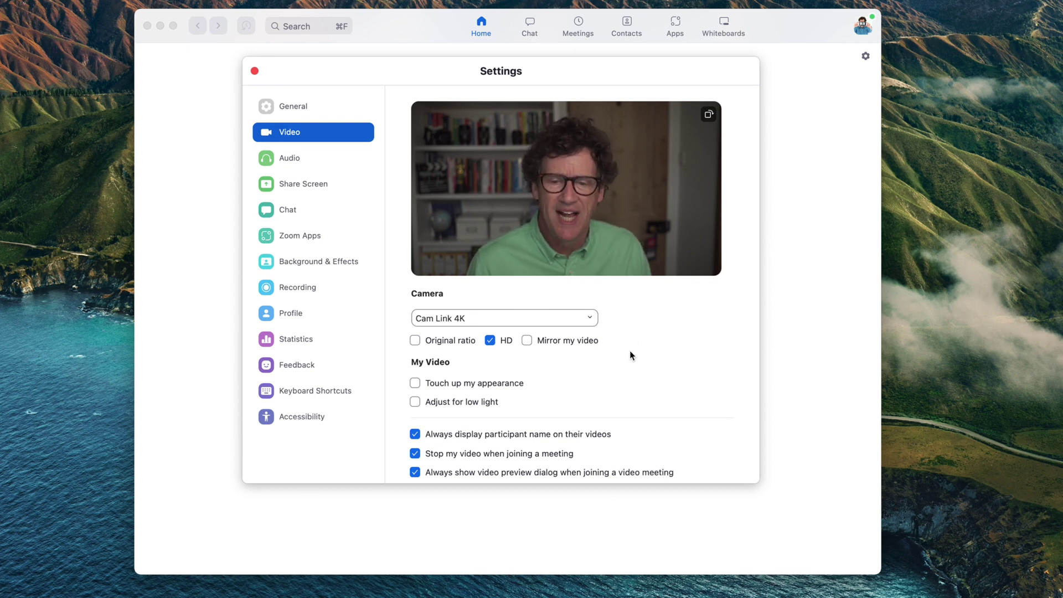
Examine the video settings for camera, HD, mirroring, appearance touch-up, low light, participant display and Gallery View
scroll(610, 359, "down", 1)
scroll(610, 357, "down", 5)
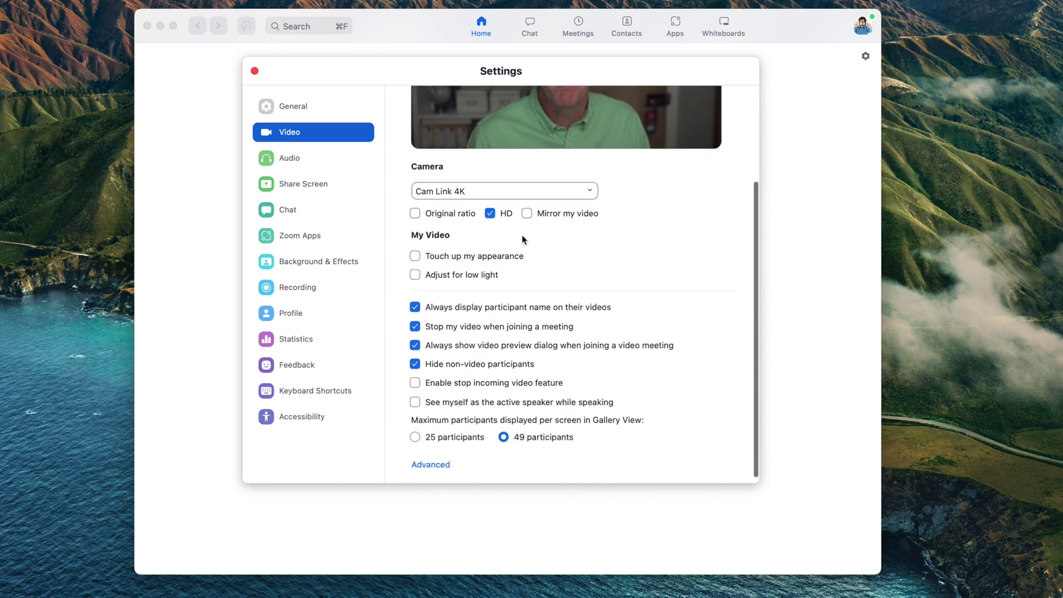
scroll(520, 243, "up", 2)
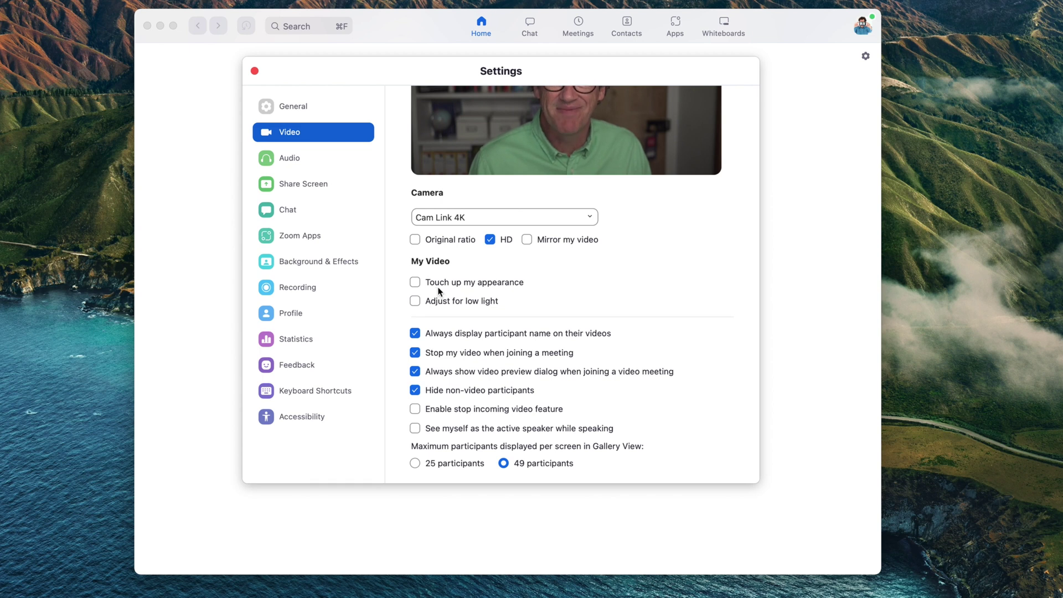
scroll(560, 316, "up", 5)
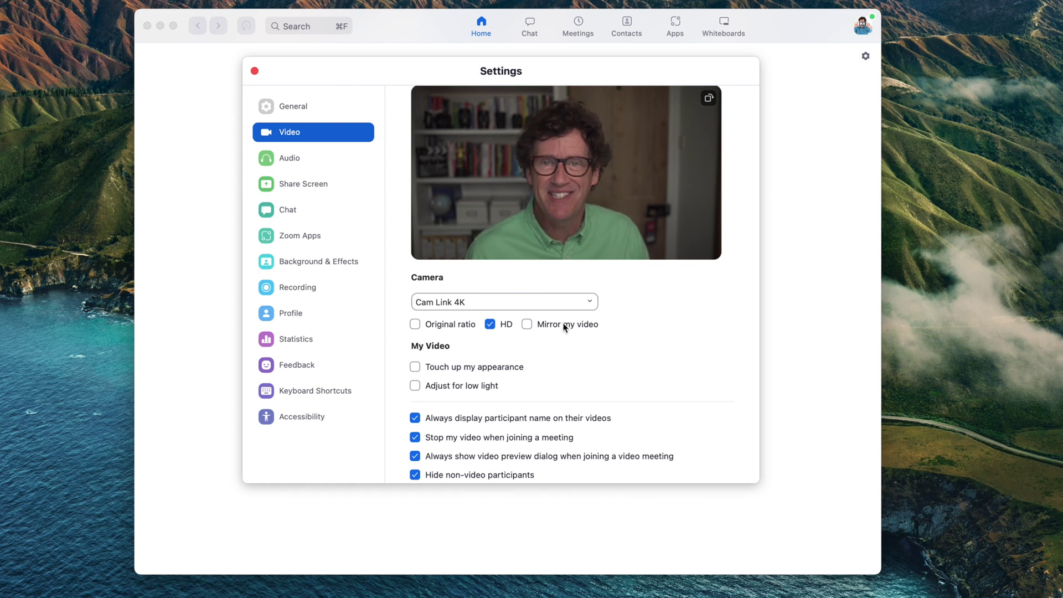
scroll(598, 349, "down", 1)
scroll(598, 348, "down", 5)
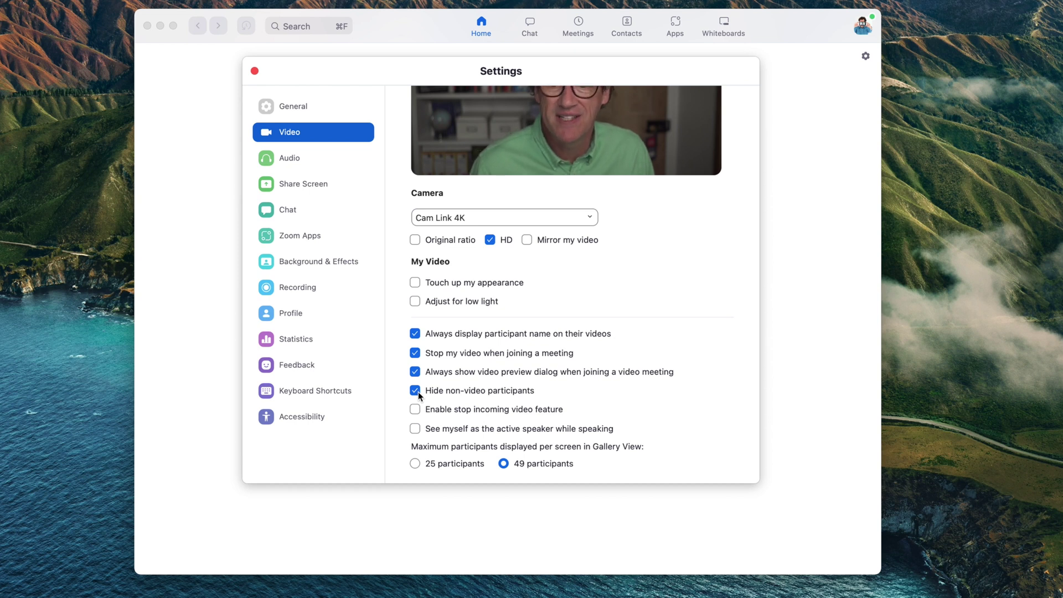
scroll(528, 380, "up", 5)
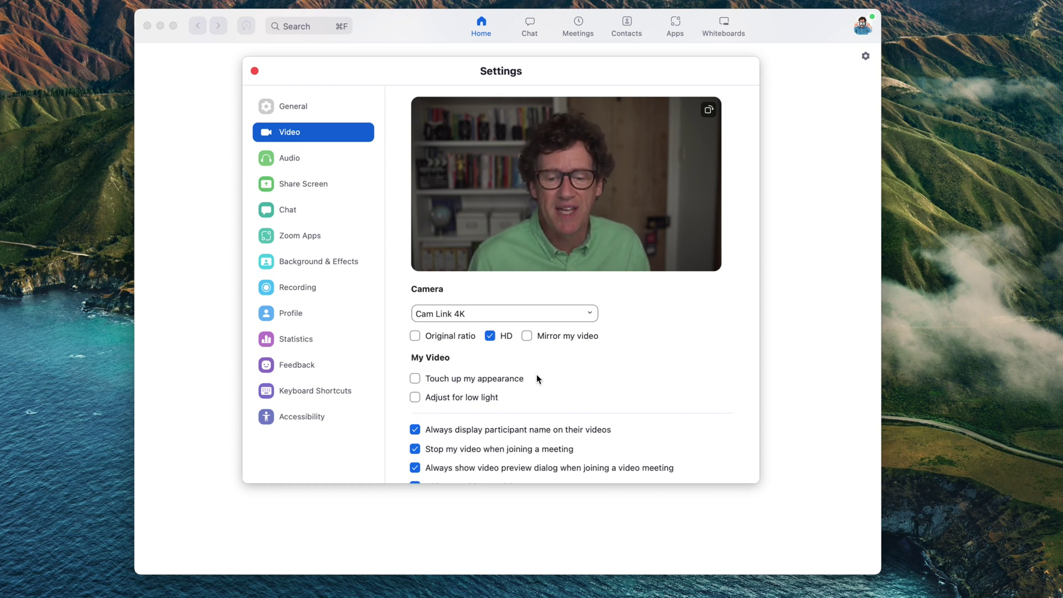
scroll(591, 368, "down", 3)
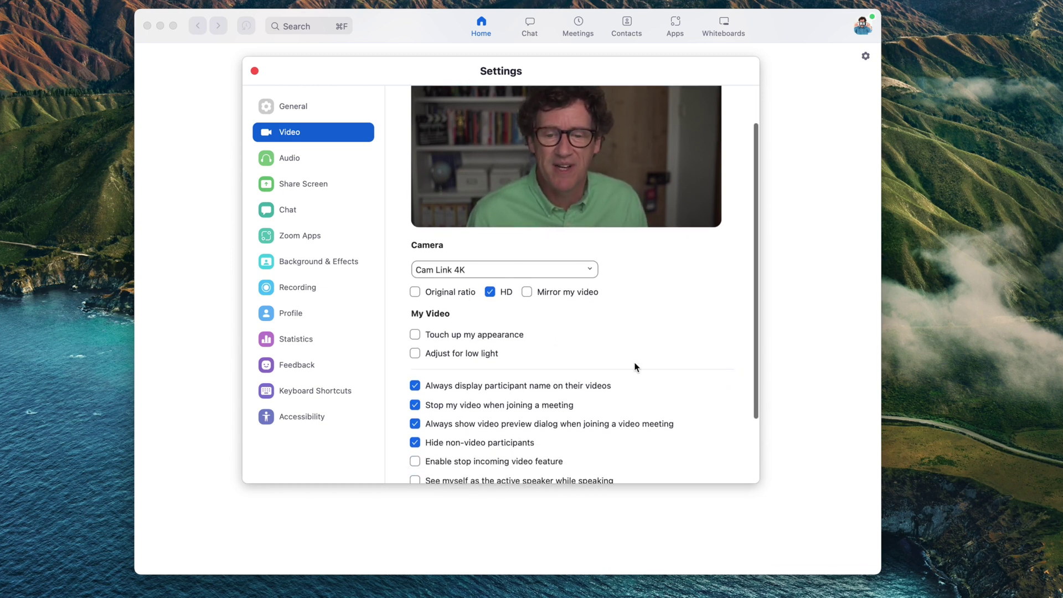
scroll(584, 382, "down", 2)
scroll(584, 381, "up", 4)
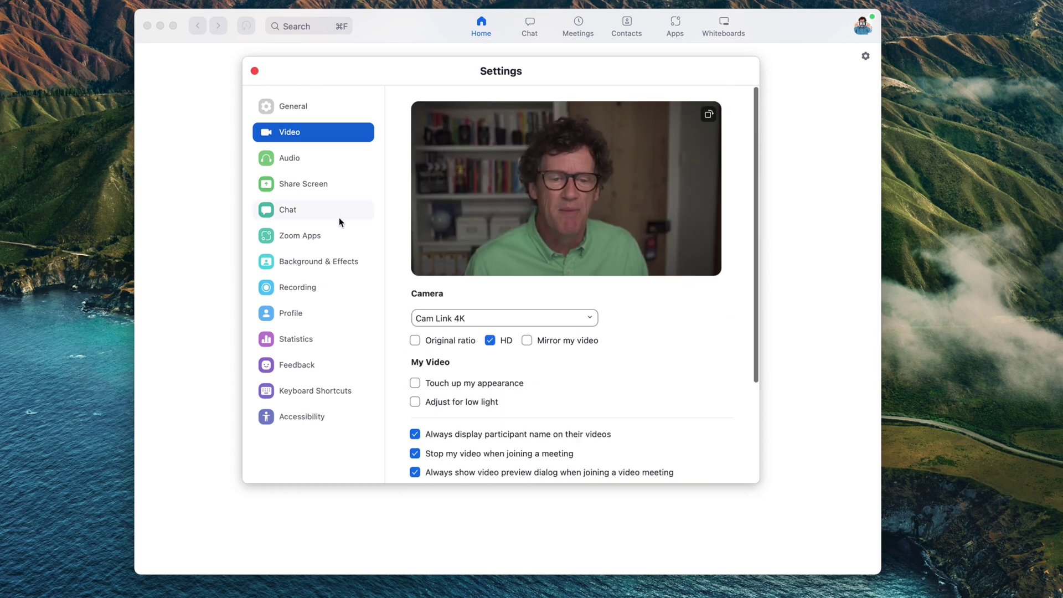
Open the Audio settings and switch automatic microphone volume adjustment off and back on
left_click(288, 160)
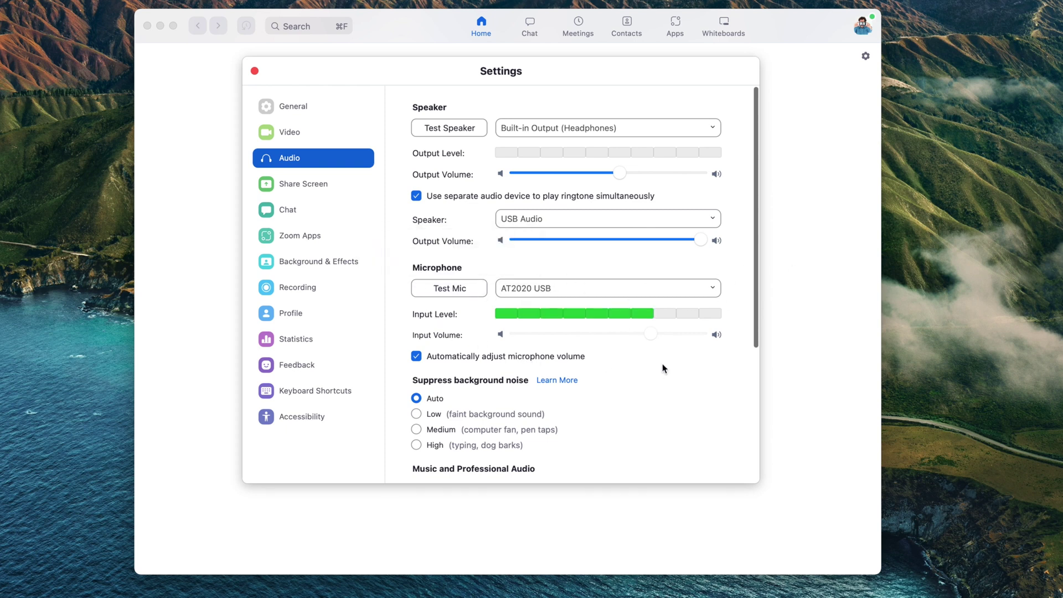
scroll(664, 368, "down", 1)
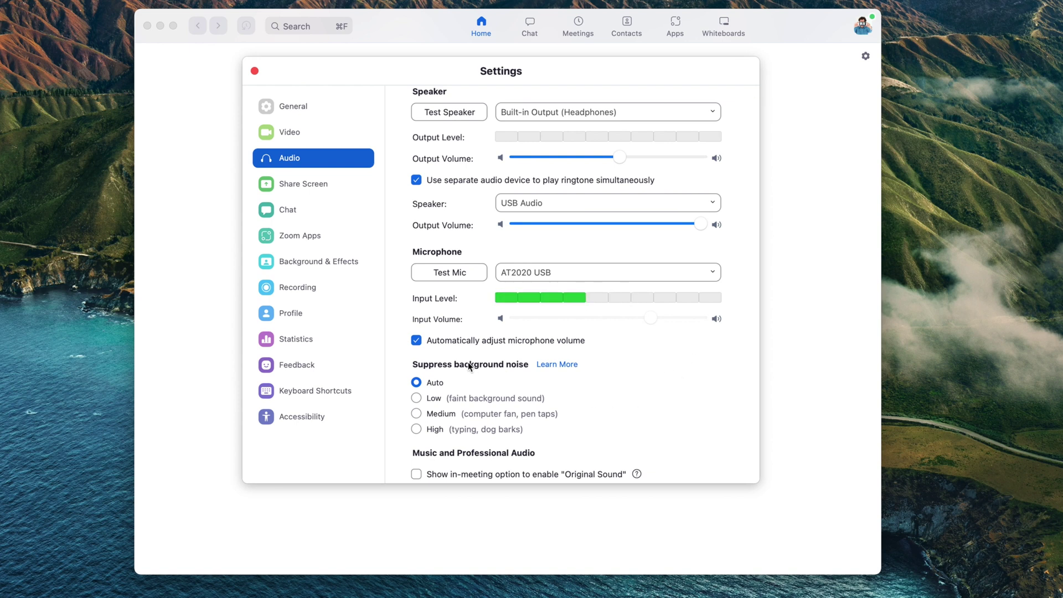
left_click(419, 340)
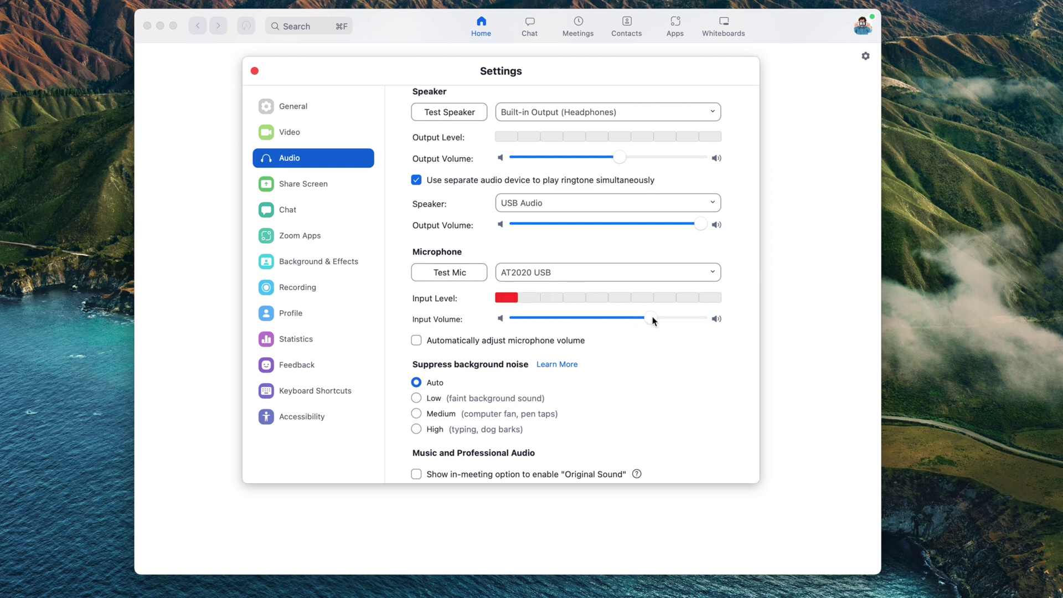
left_click(416, 340)
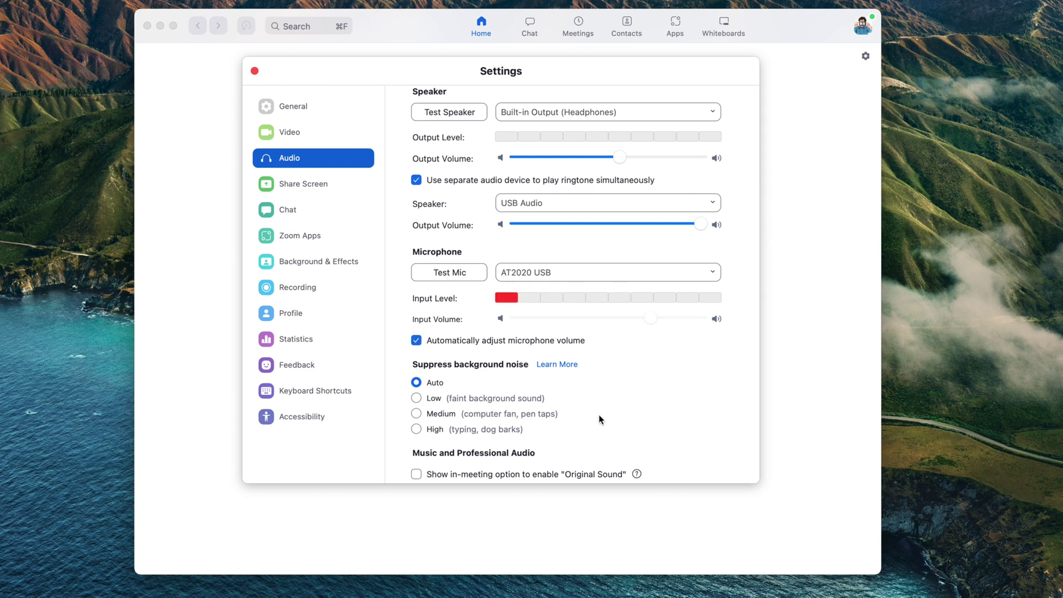
Enable the in-meeting "Original Sound" option in the audio settings and turn on High-fidelity music mode for it
scroll(604, 413, "down", 1)
scroll(602, 408, "down", 3)
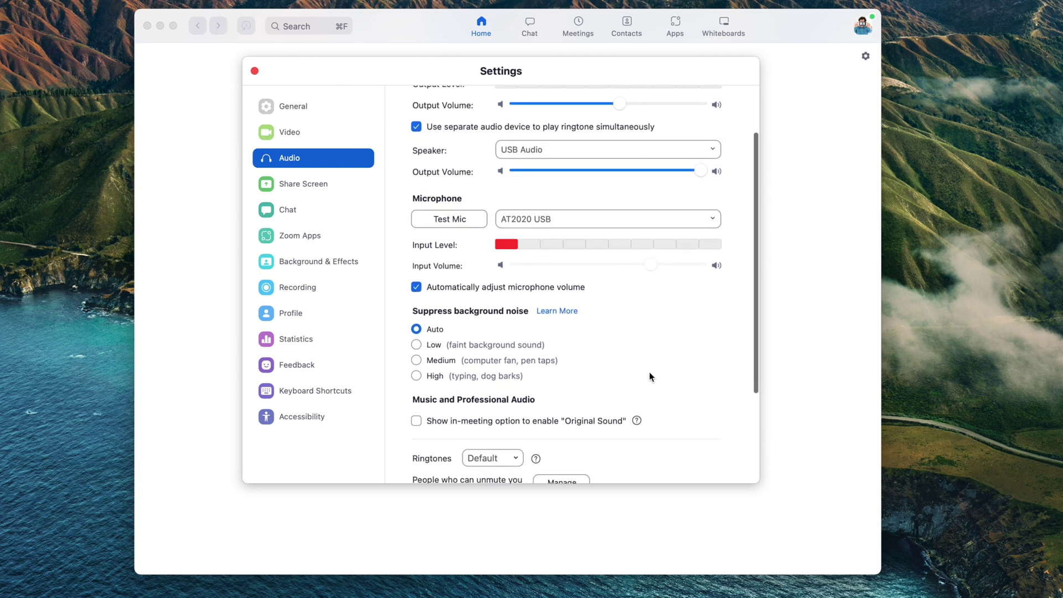
scroll(618, 372, "down", 3)
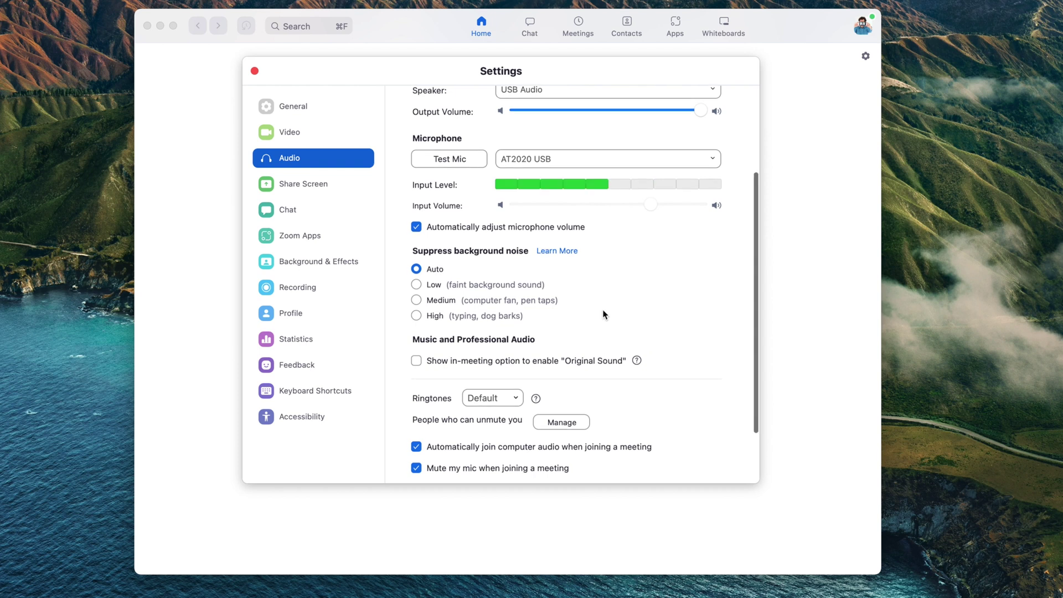
scroll(598, 313, "down", 1)
scroll(586, 305, "down", 2)
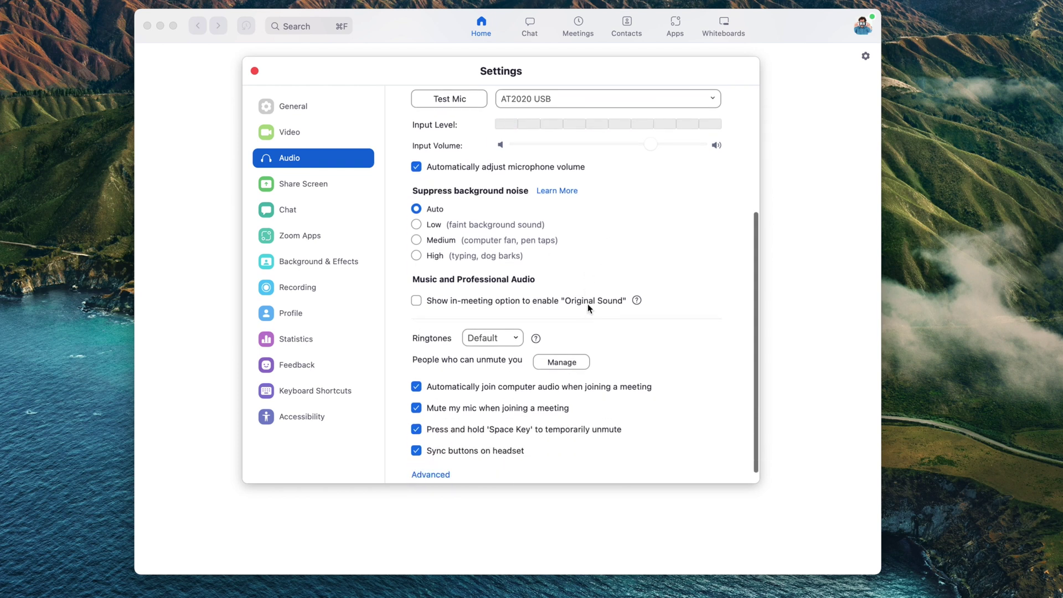
left_click(417, 301)
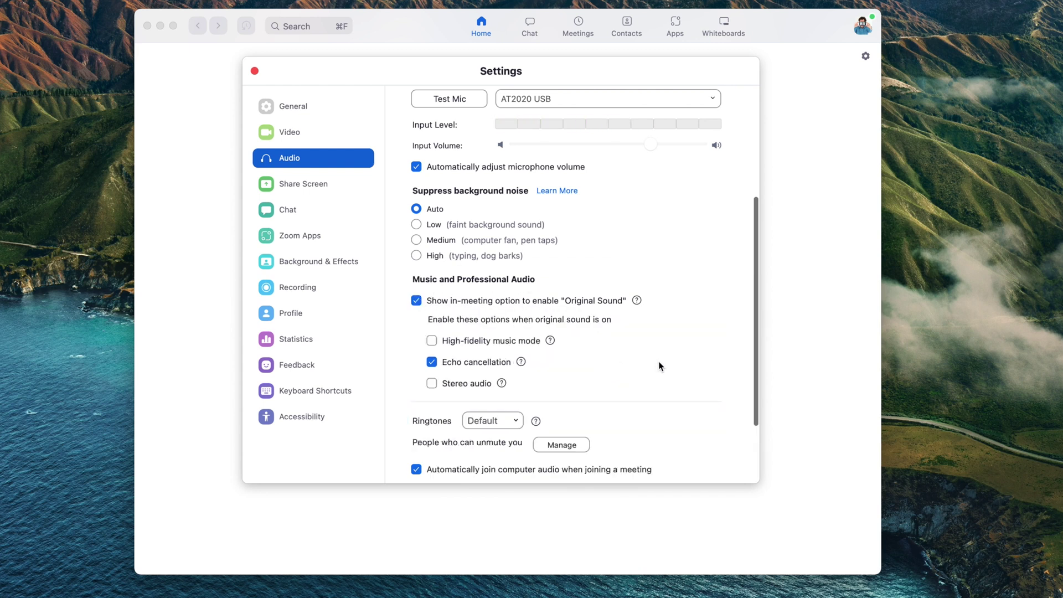
scroll(626, 358, "down", 1)
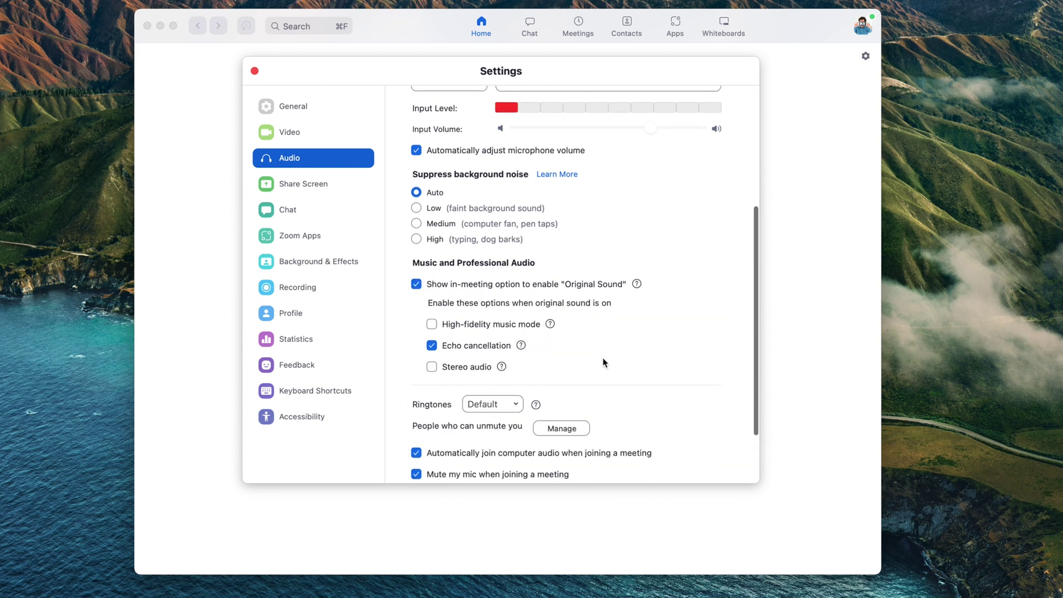
left_click(433, 325)
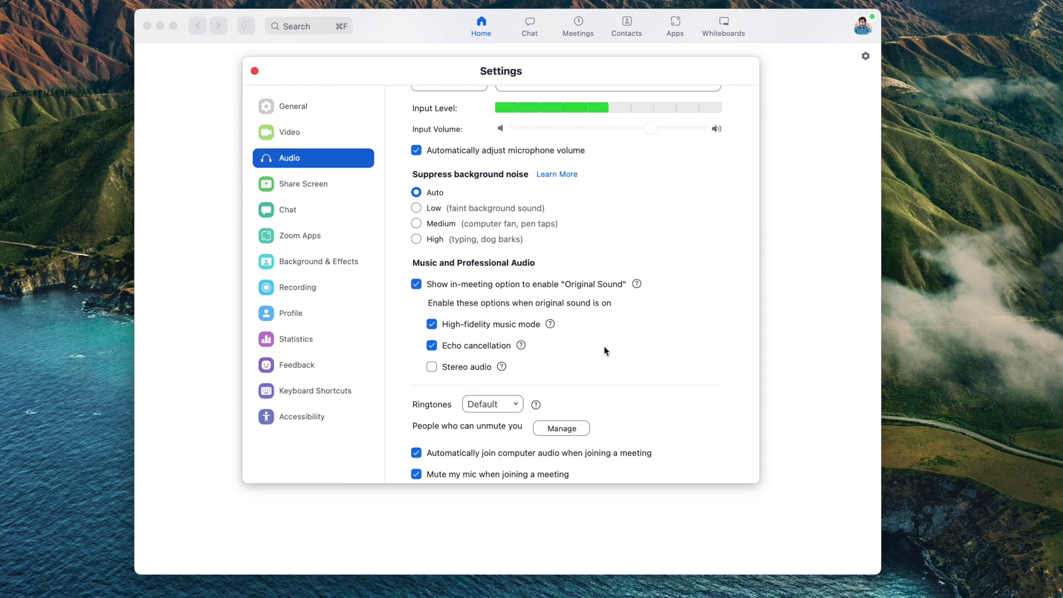
Review the remaining audio settings, including who can unmute you, joining computer audio and muting the mic on joining
scroll(603, 349, "down", 1)
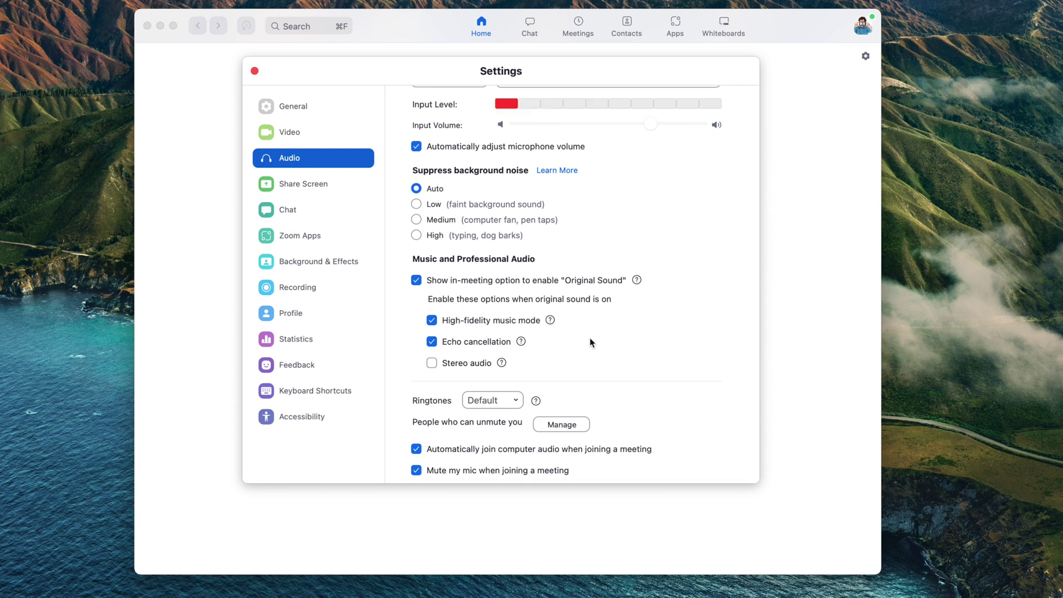
scroll(572, 386, "down", 5)
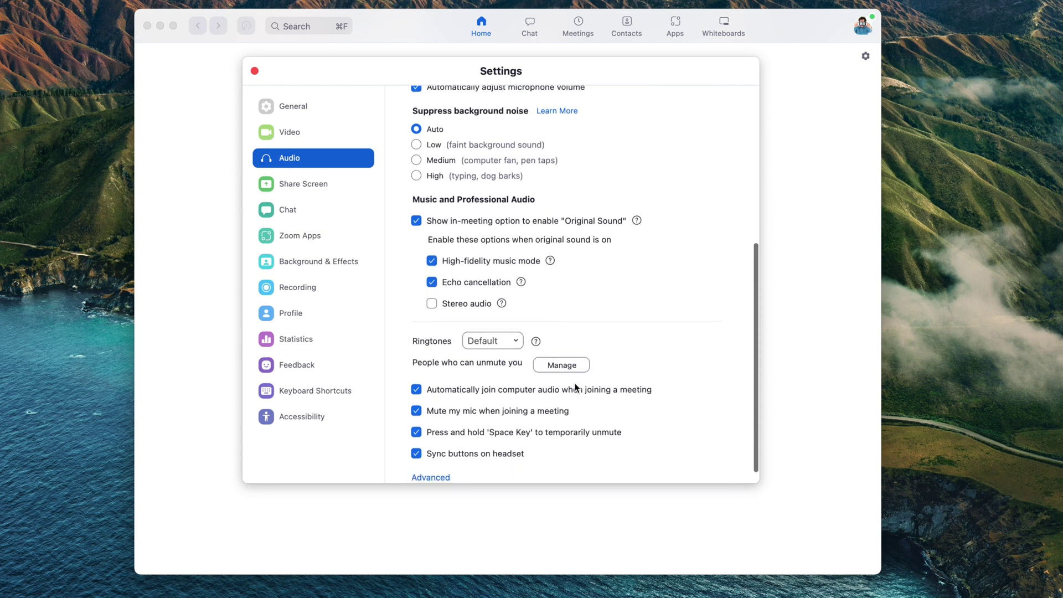
left_click(569, 365)
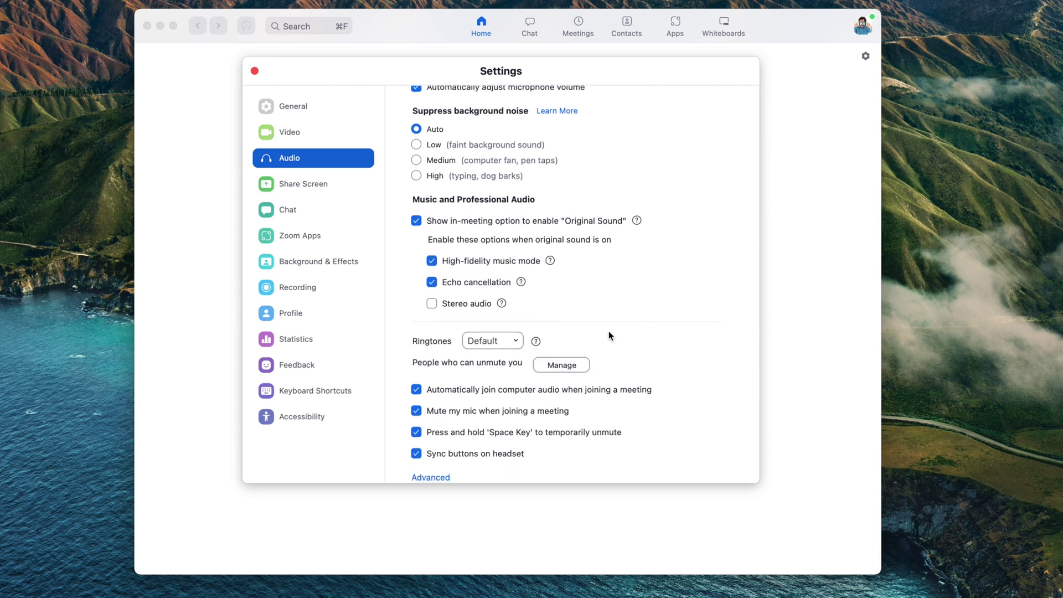
scroll(604, 343, "down", 2)
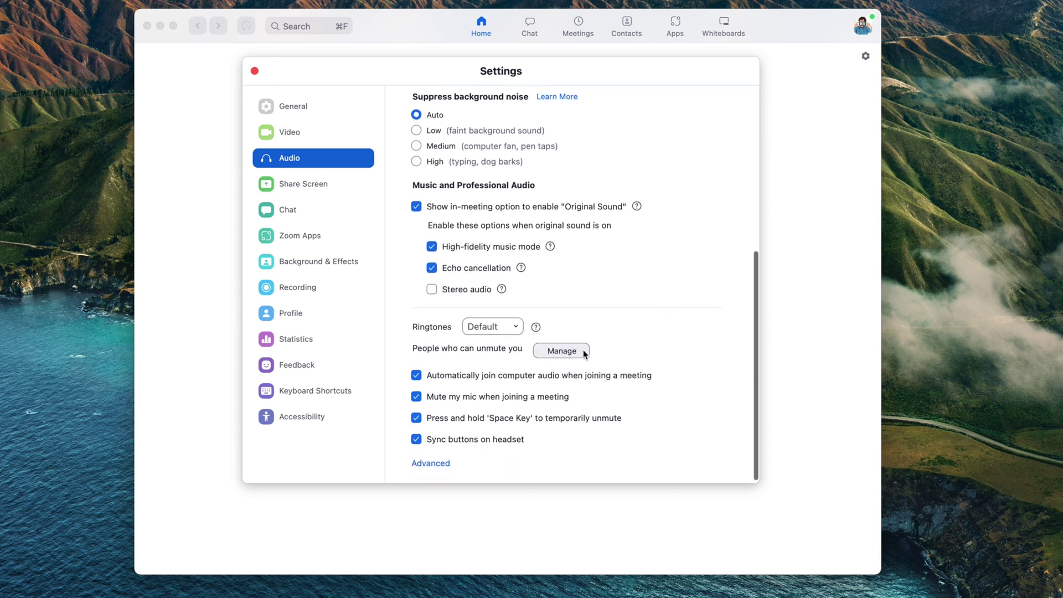
scroll(586, 344, "up", 10)
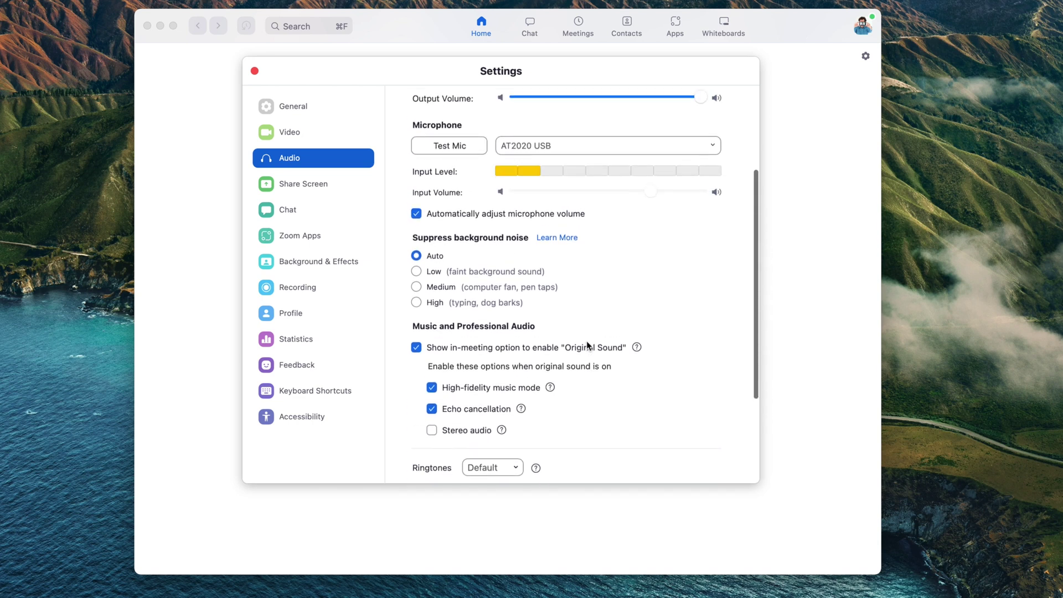
scroll(586, 343, "up", 3)
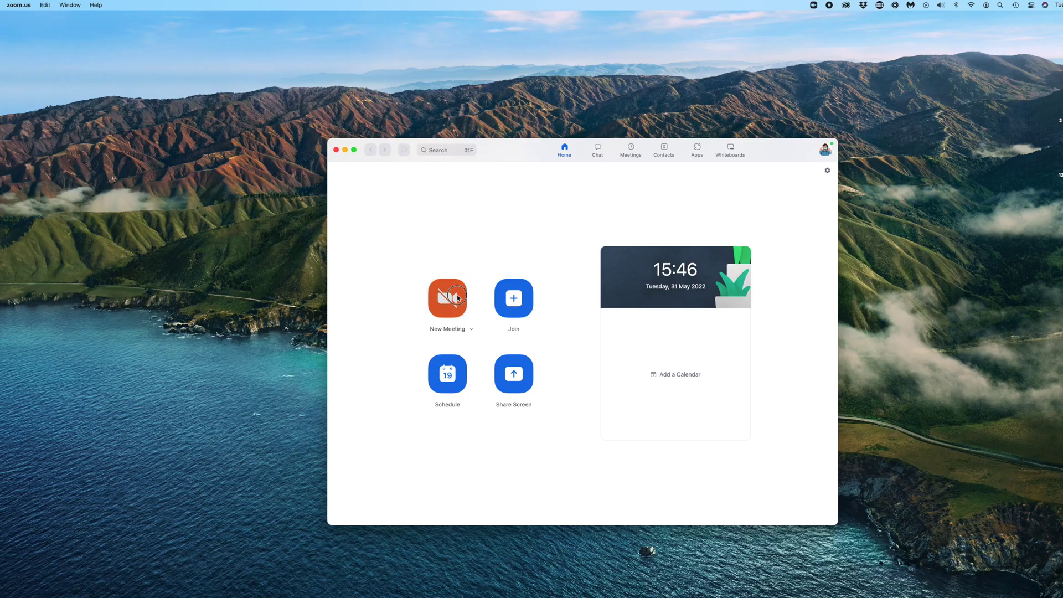
Start a new meeting, check its Original Sound control and unmute the microphone
left_click(457, 298)
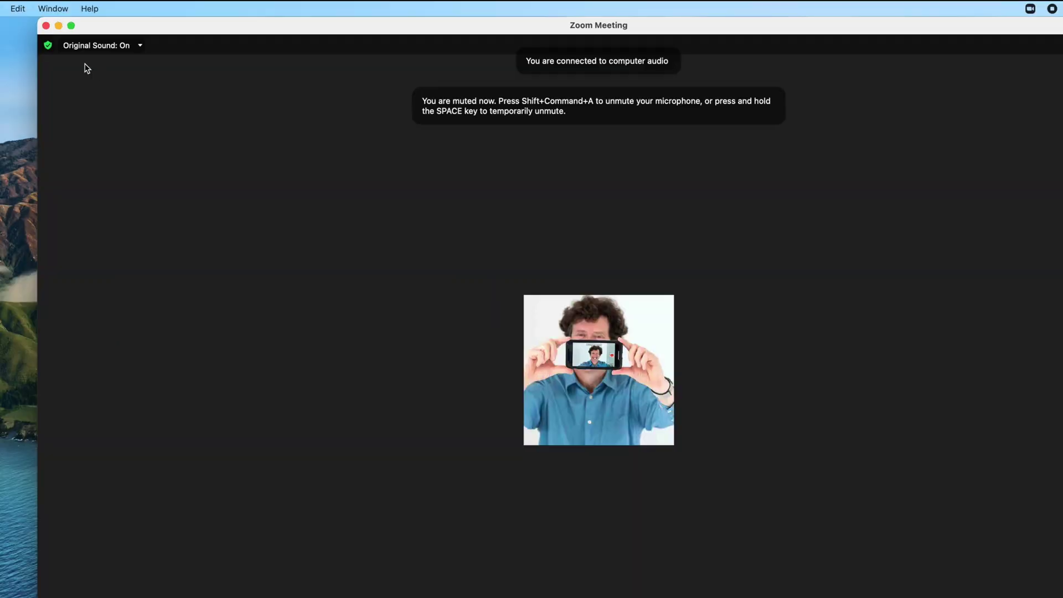
left_click(133, 47)
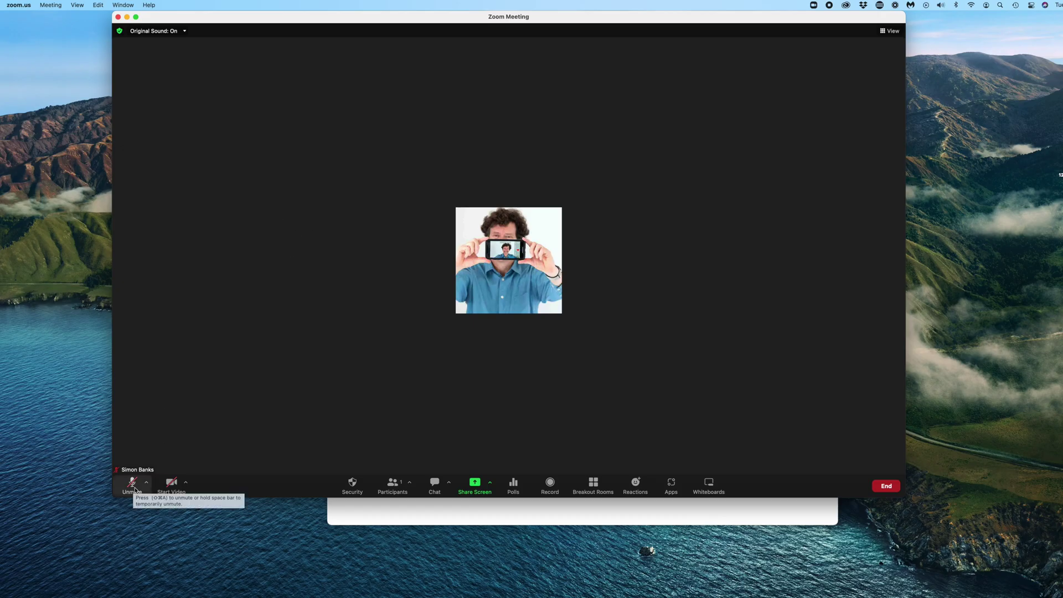
left_click(132, 483)
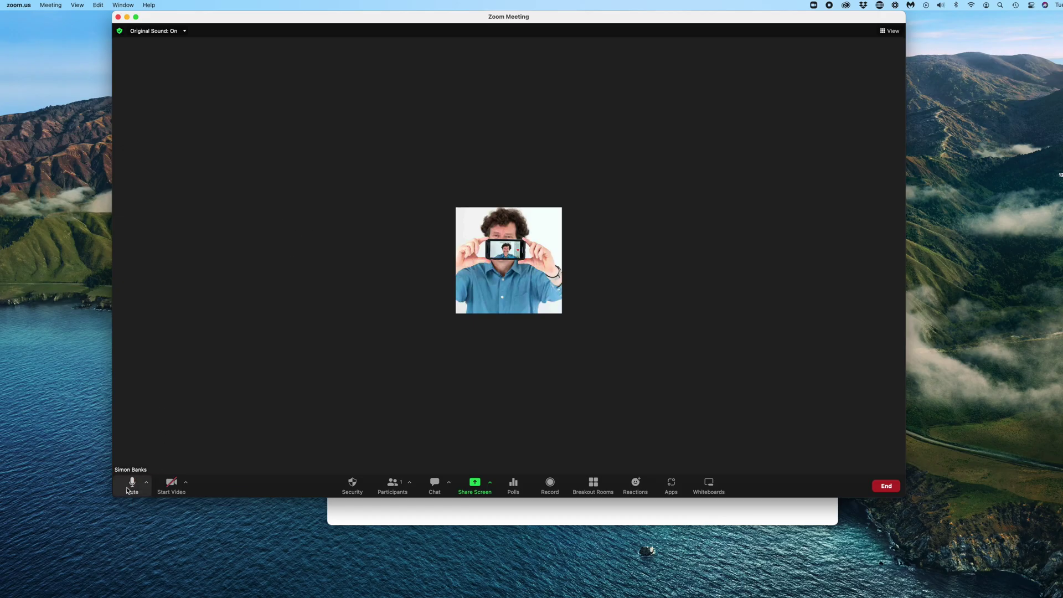
Check which microphone is selected to always use original sound, leaving the selection as it is
left_click(184, 33)
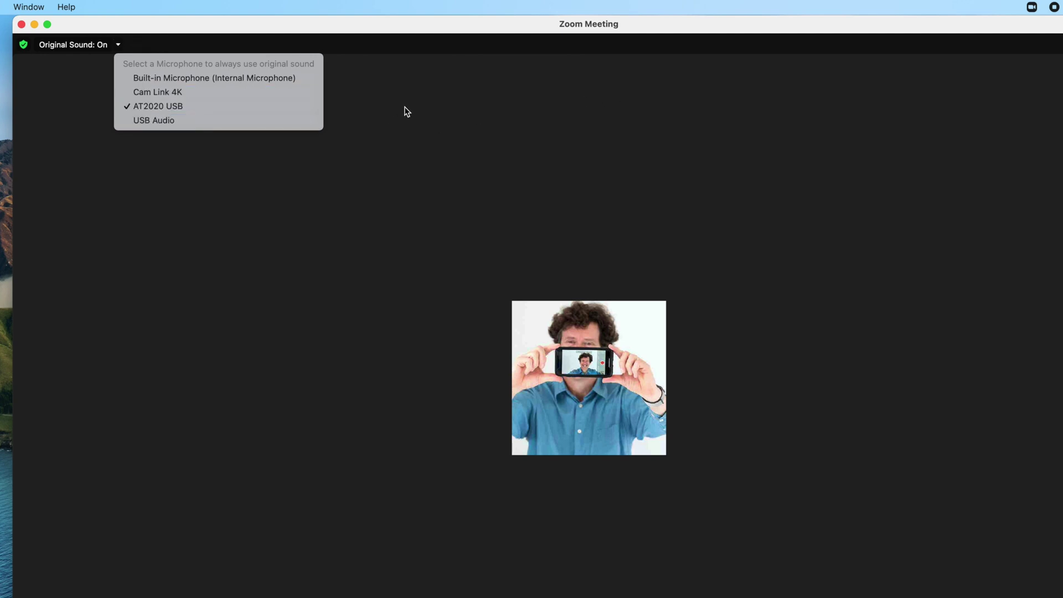
left_click(218, 286)
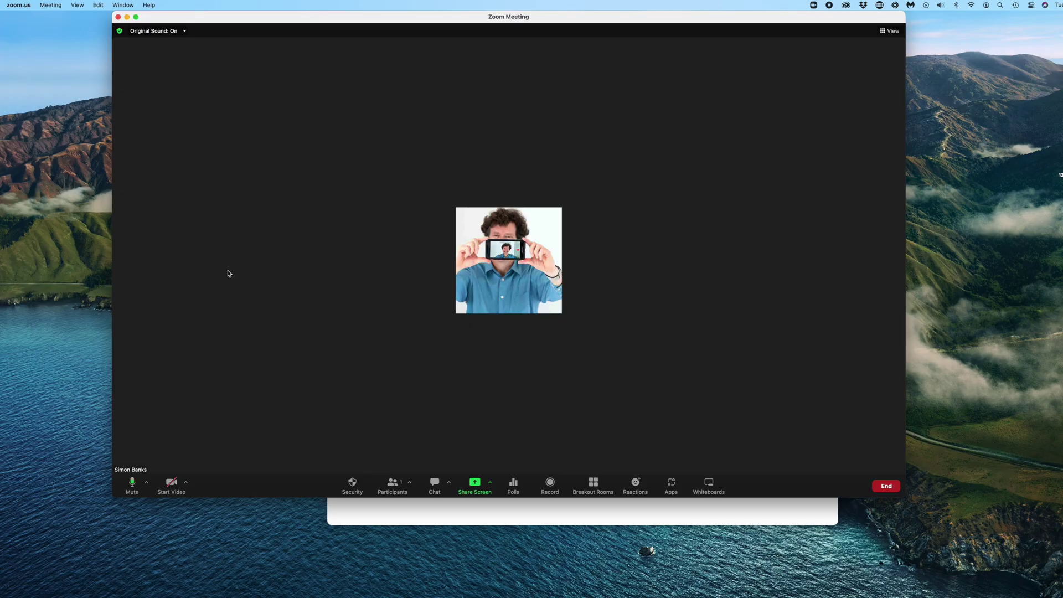
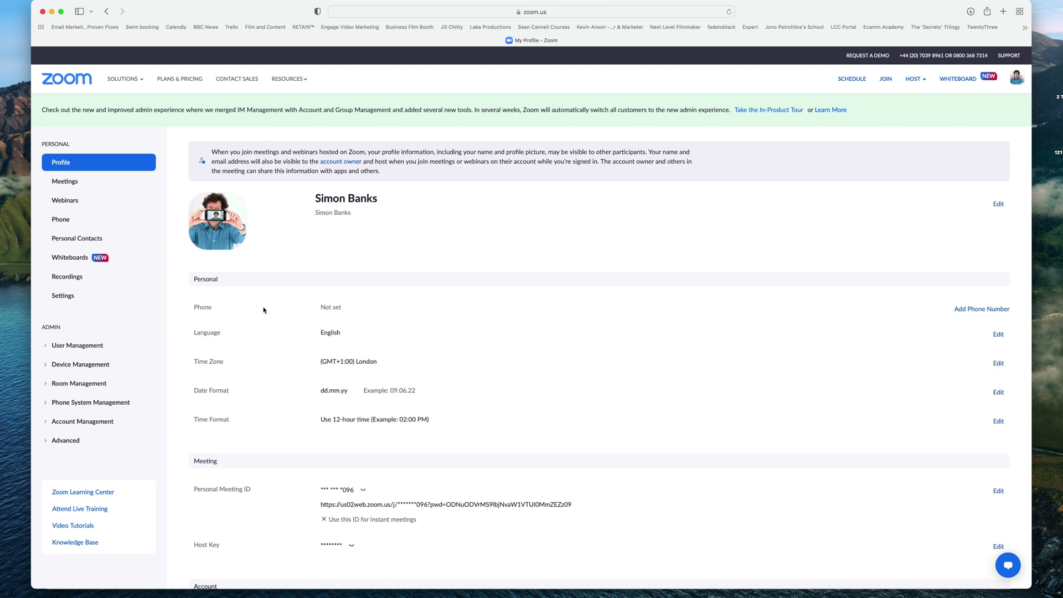
In the Zoom web portal, open the Recording settings and view the local and cloud recording options
left_click(63, 298)
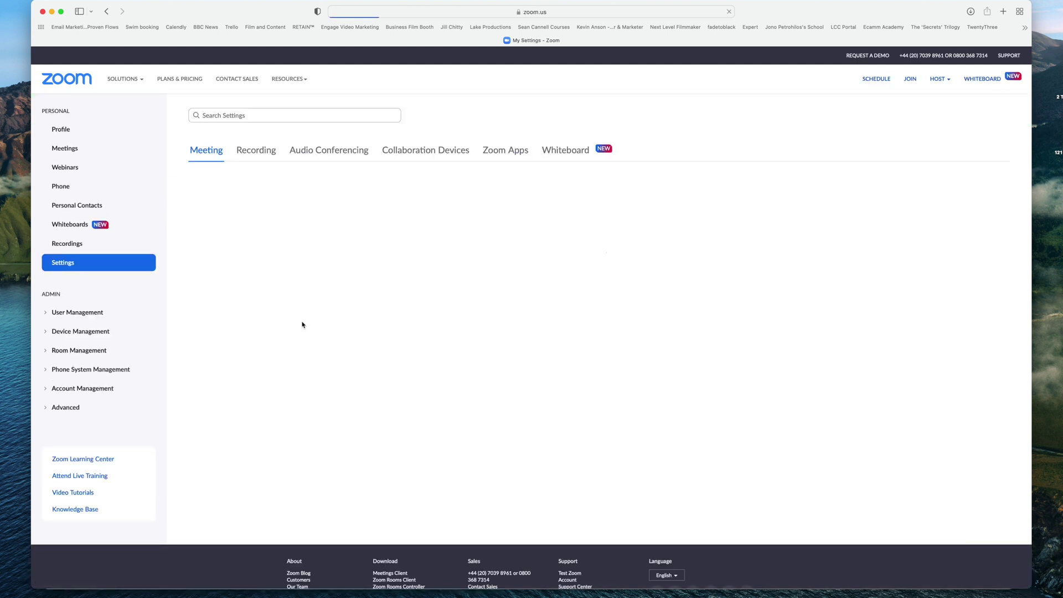
left_click(256, 183)
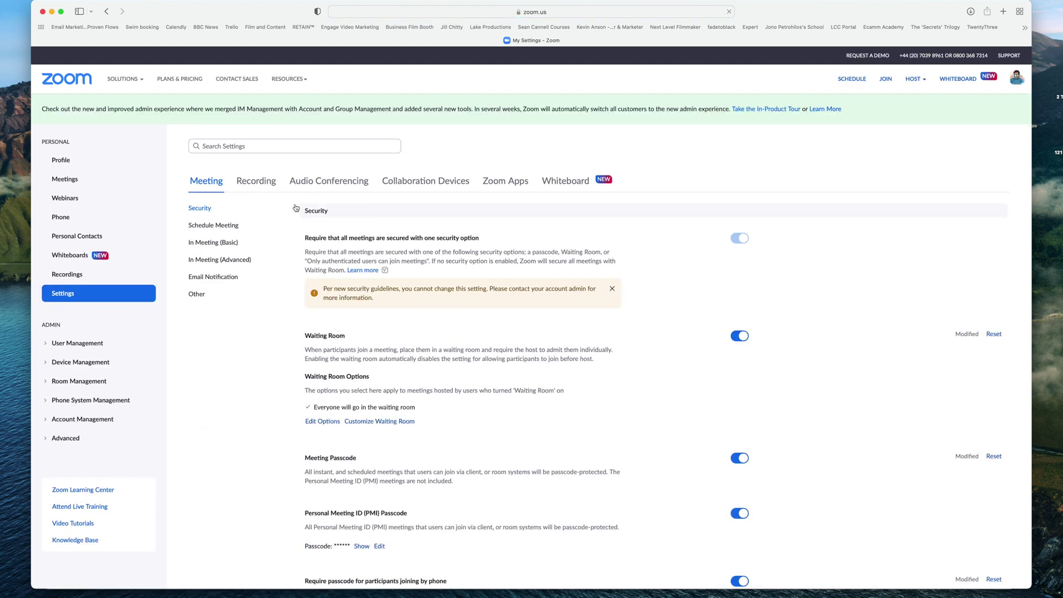
scroll(470, 407, "down", 4)
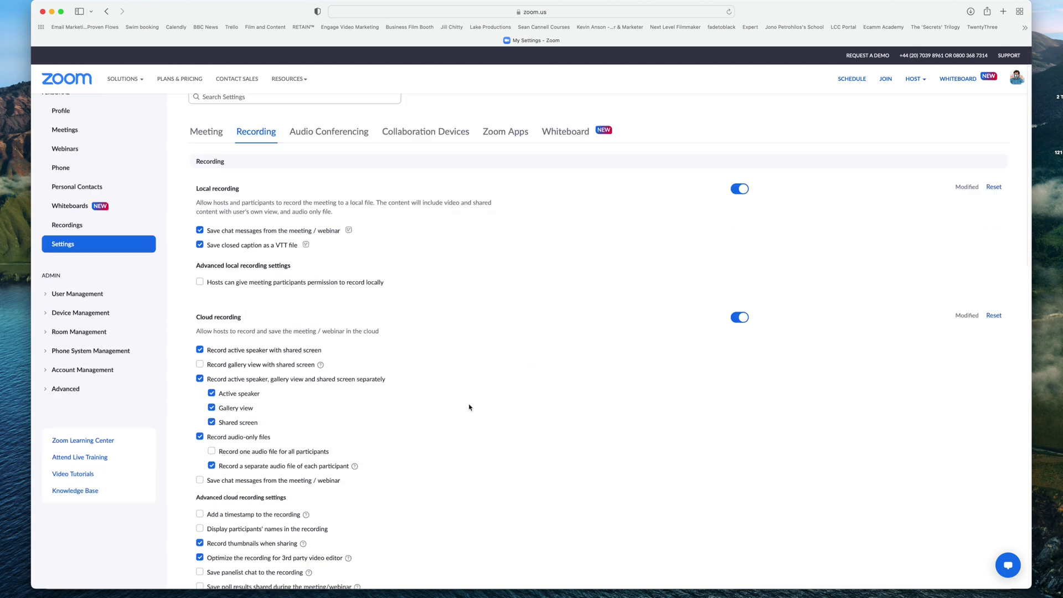
Review the local recording, cloud recording and advanced cloud recording options
scroll(469, 407, "down", 2)
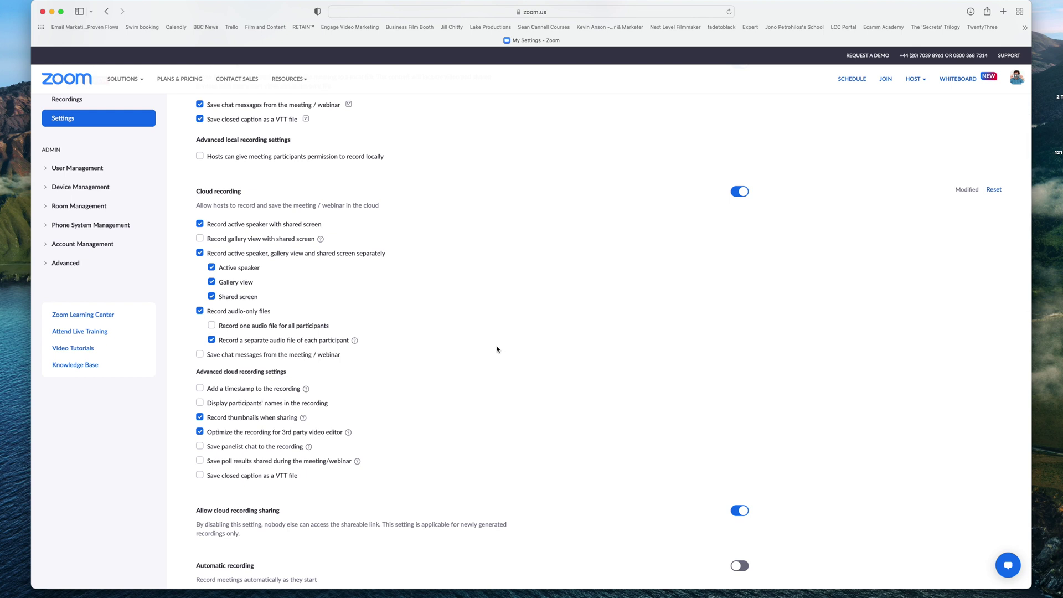
scroll(497, 349, "up", 2)
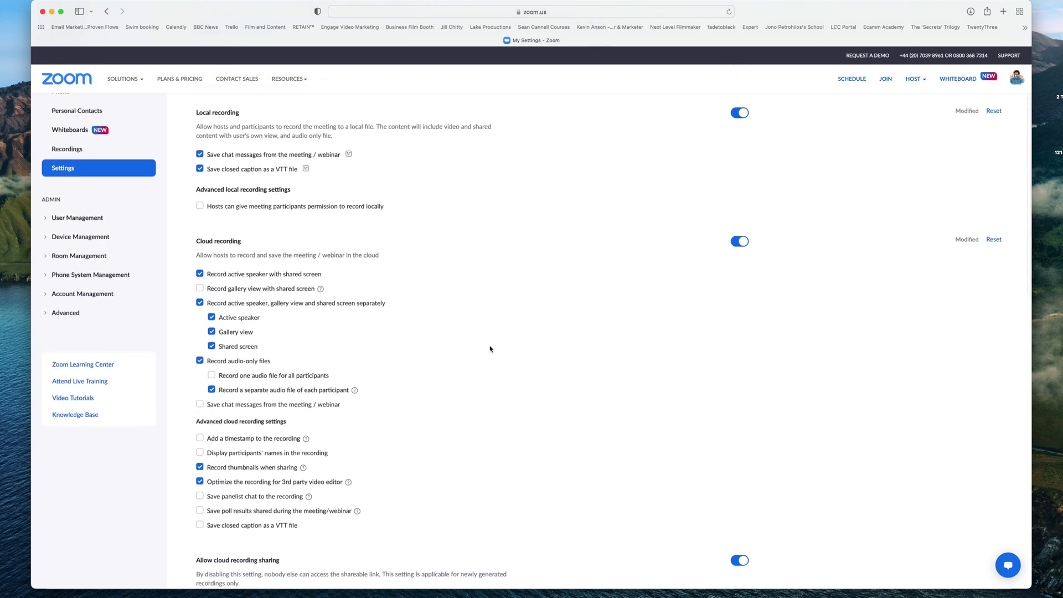
scroll(480, 355, "down", 1)
scroll(480, 355, "down", 4)
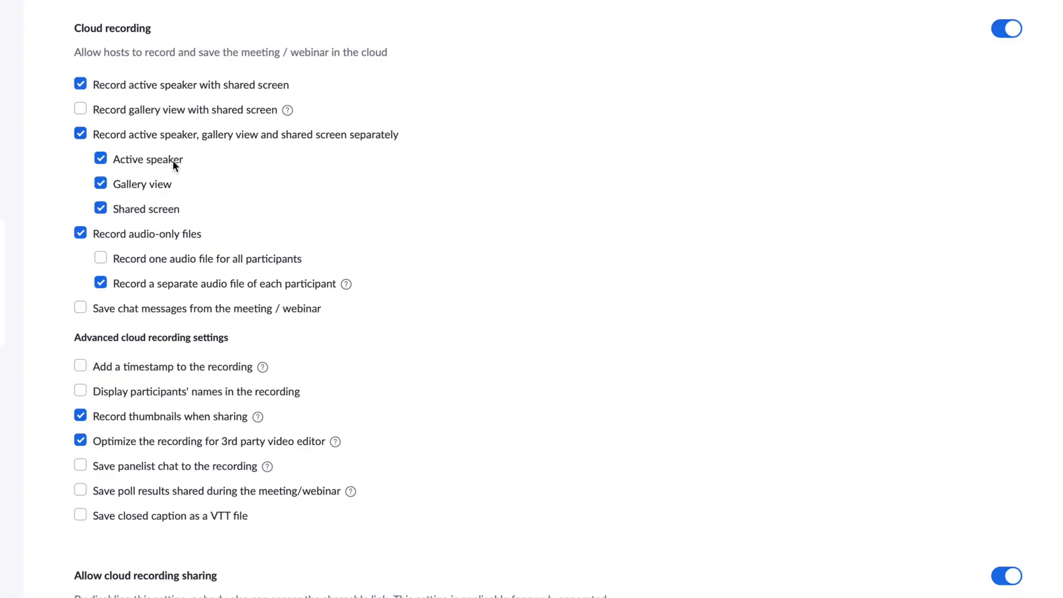
Switch separate recording of active speaker, gallery view and shared screen, and optimization for 3rd party video editors, off and back on
left_click(80, 134)
left_click(80, 134)
left_click(80, 441)
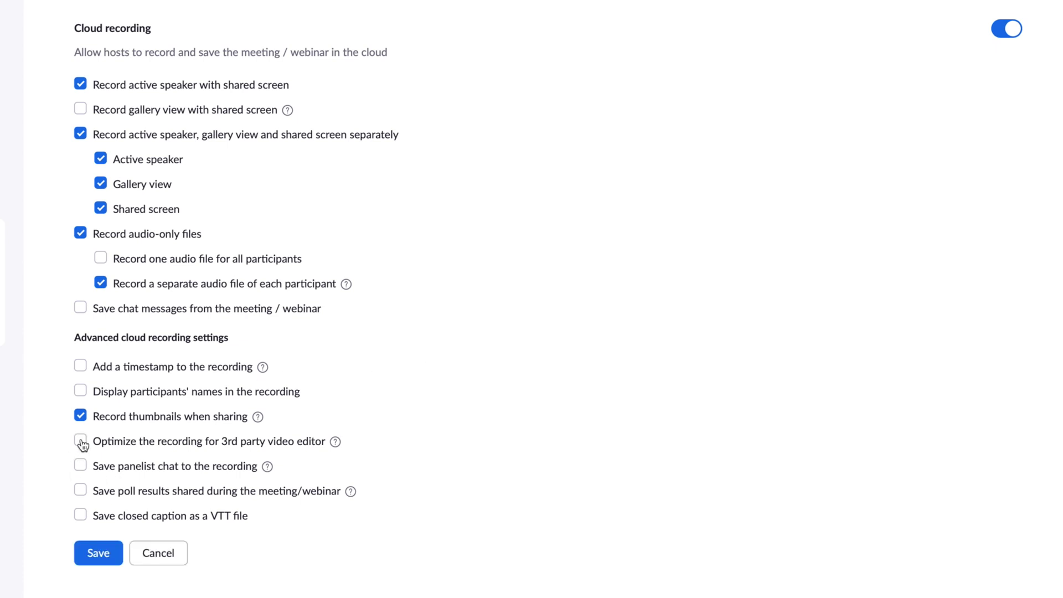
left_click(80, 442)
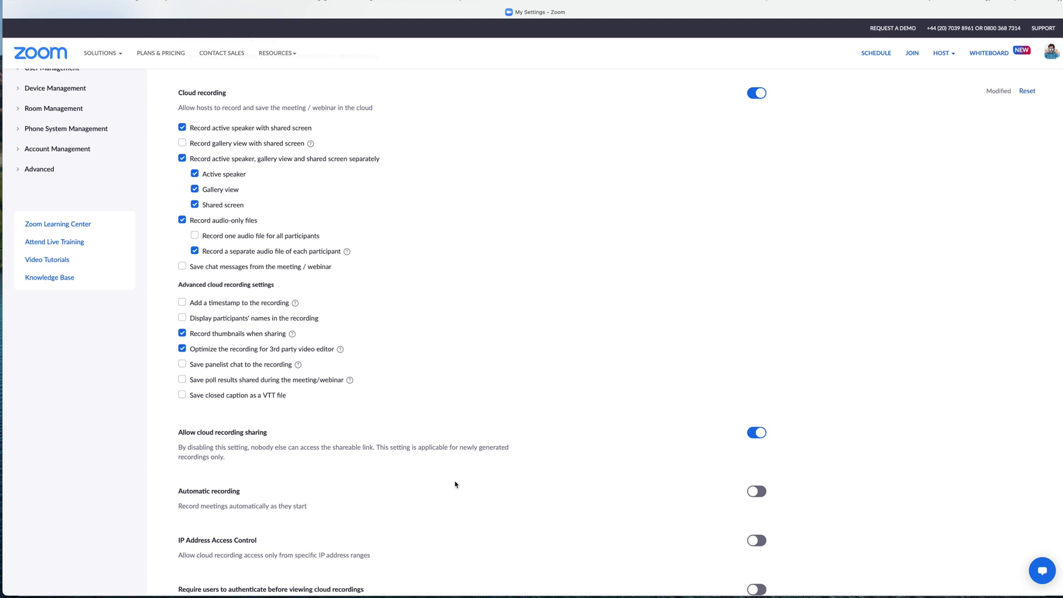
Review the remaining cloud recording settings, including sharing, automatic recording, viewer authentication and passcode requirements
scroll(456, 484, "down", 3)
scroll(456, 485, "down", 4)
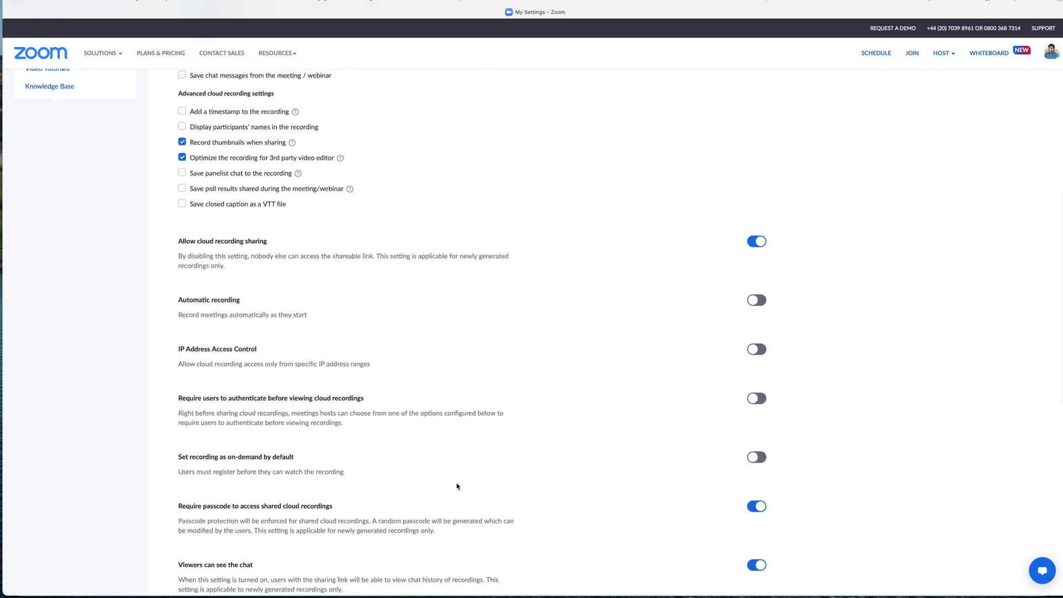
scroll(457, 486, "down", 3)
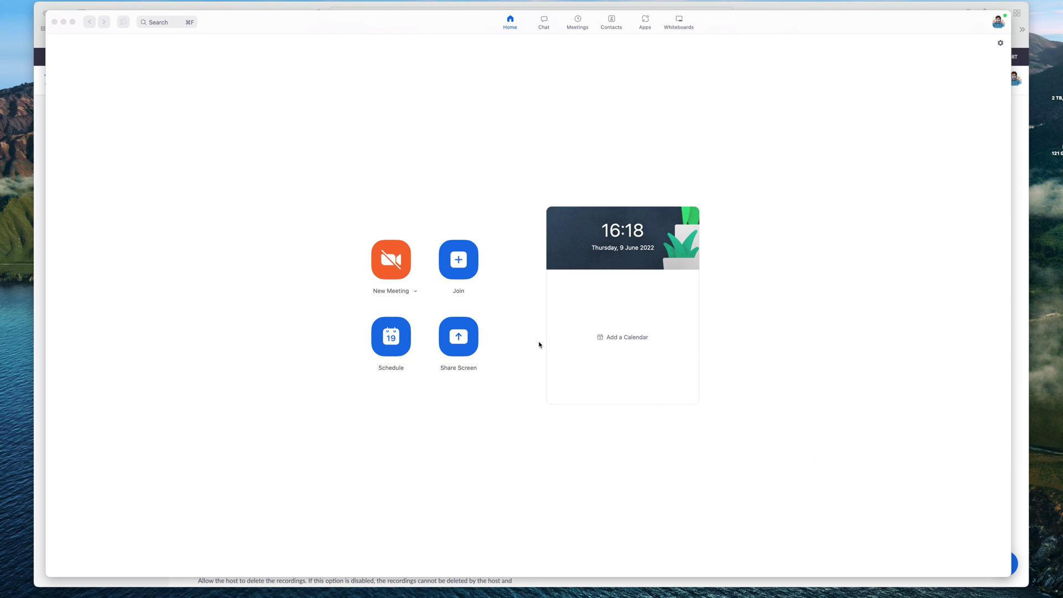
In the Zoom desktop client, start a new meeting with video on, and make and stop a short cloud recording
left_click(391, 259)
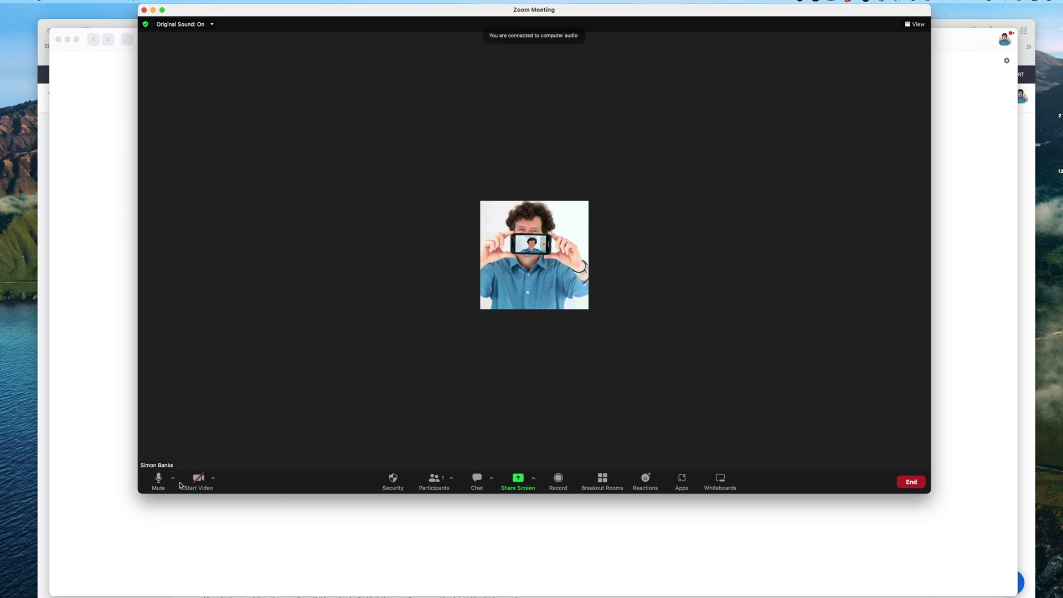
left_click(198, 480)
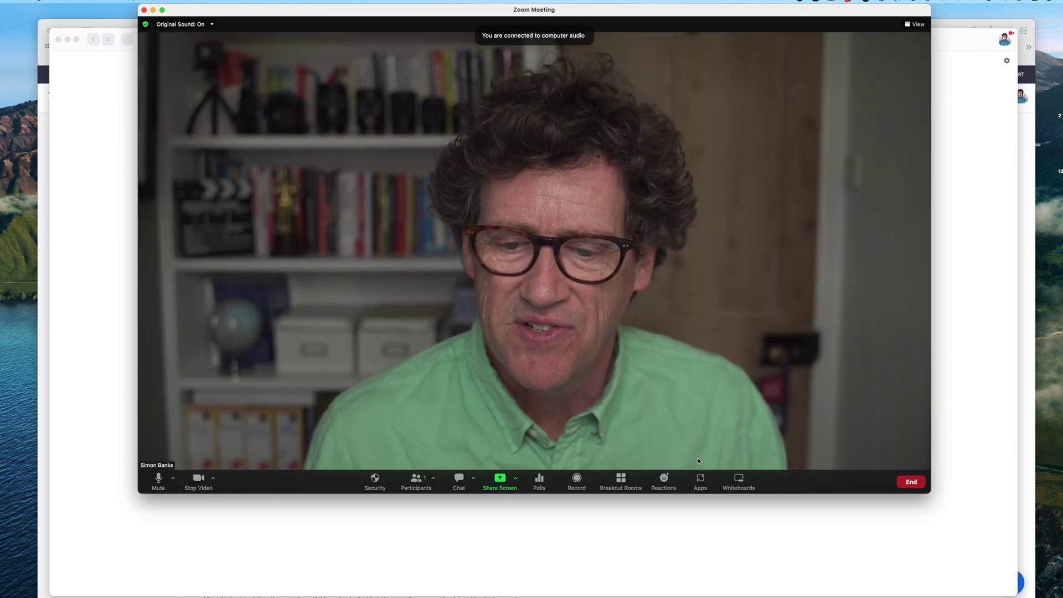
left_click(577, 479)
left_click(604, 462)
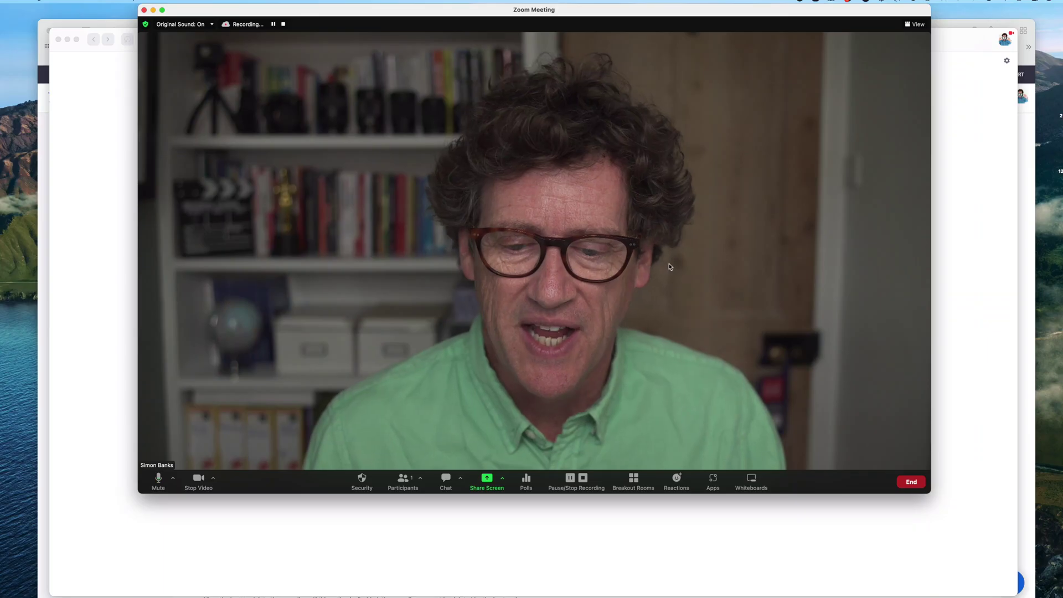
left_click(583, 477)
left_click(569, 279)
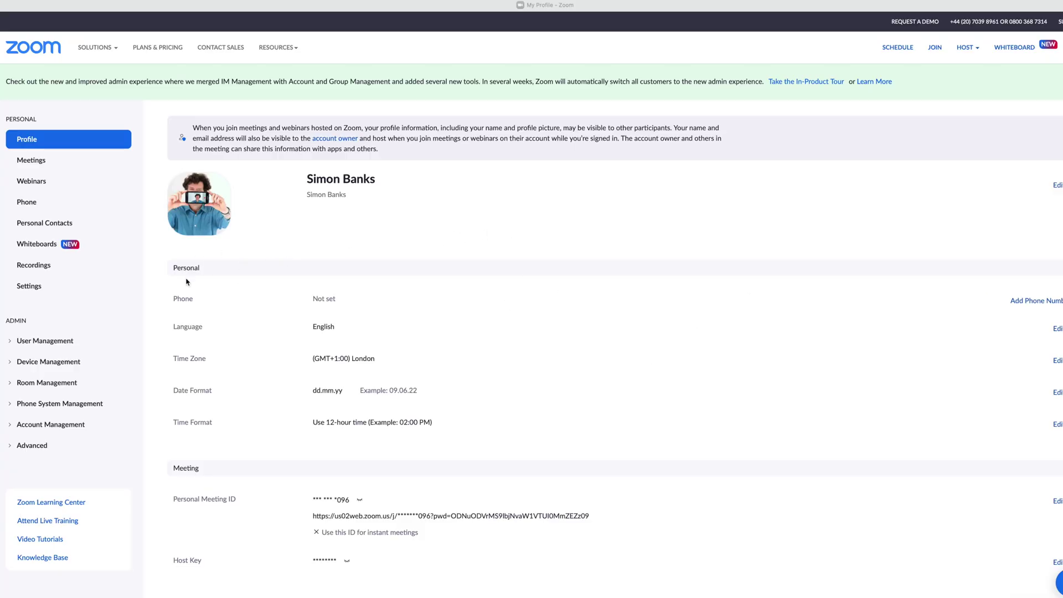
In the Zoom web portal, go from the profile to the Recordings page to view the cloud recordings
left_click(49, 267)
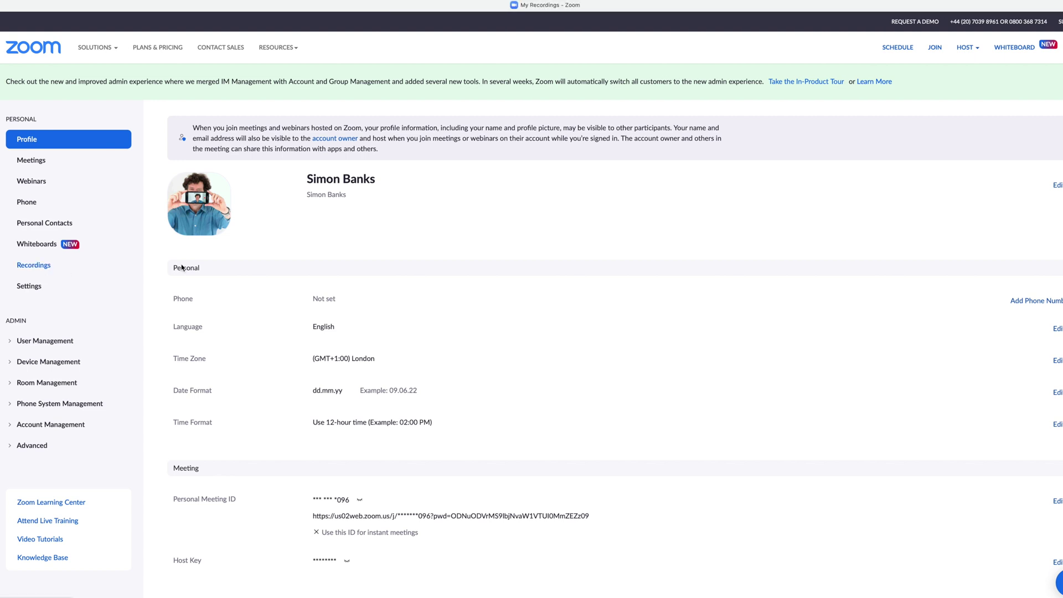
left_click(272, 256)
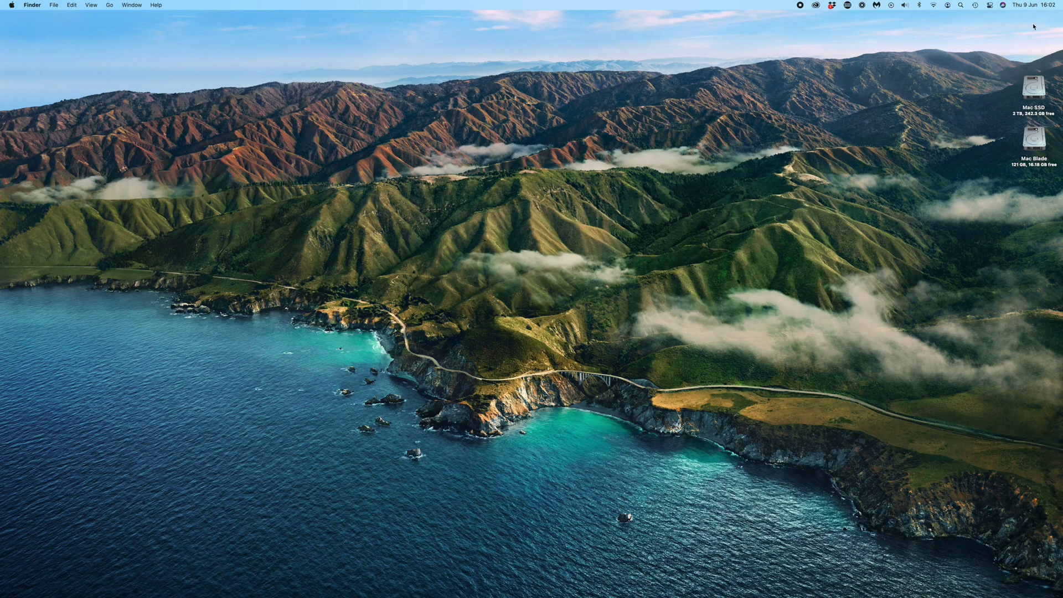
On the Mac desktop, turn on Do Not Disturb for 1 hour
left_click(990, 5)
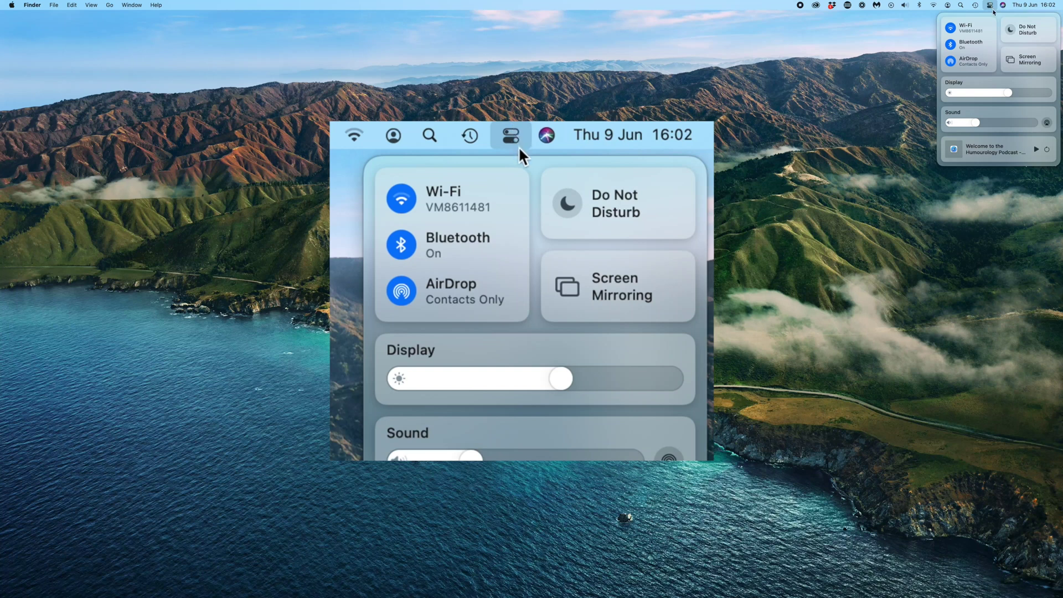
left_click(1050, 31)
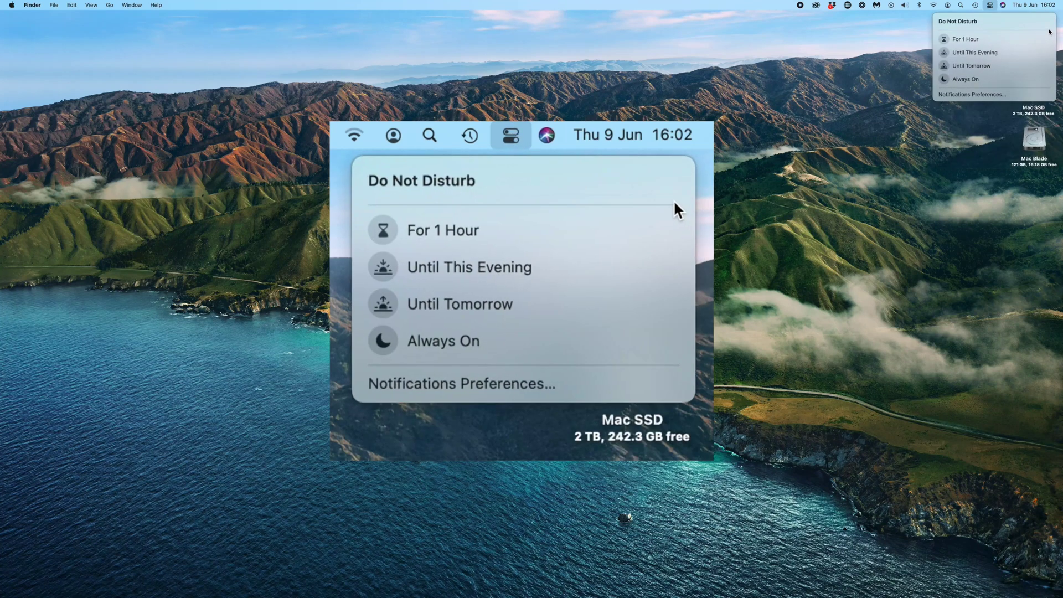
left_click(1002, 40)
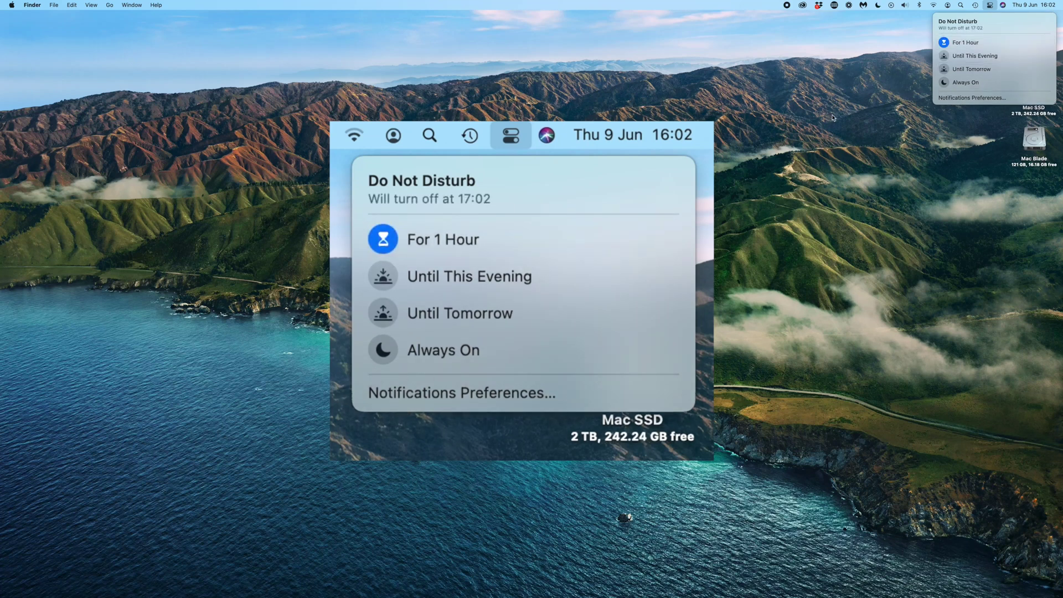